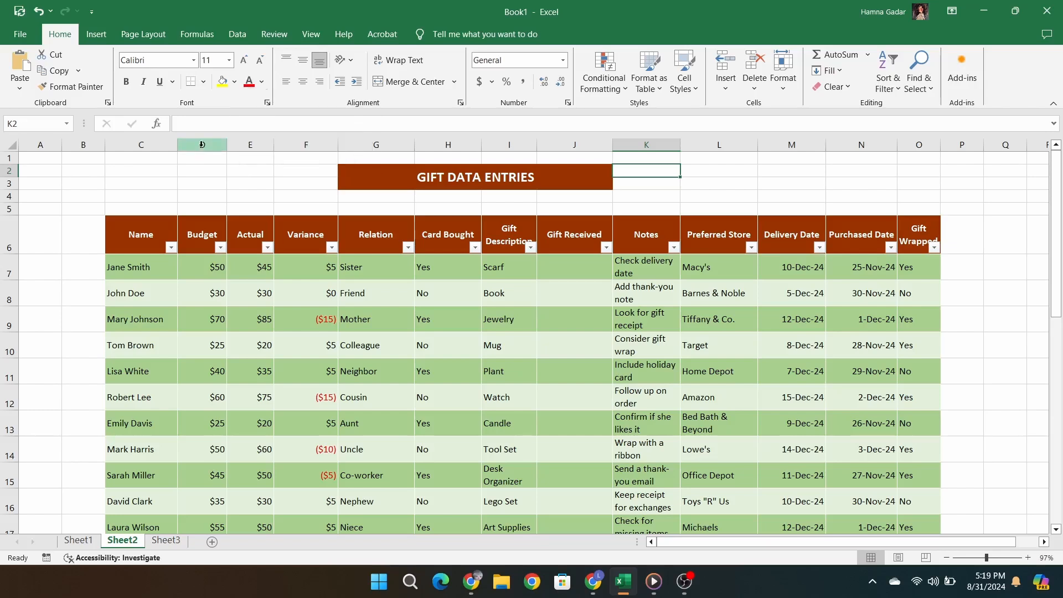
Step: Enable the Developer tab in the ribbon customization options and apply the change
{"action": "left_click", "coordinate": [23, 35]}
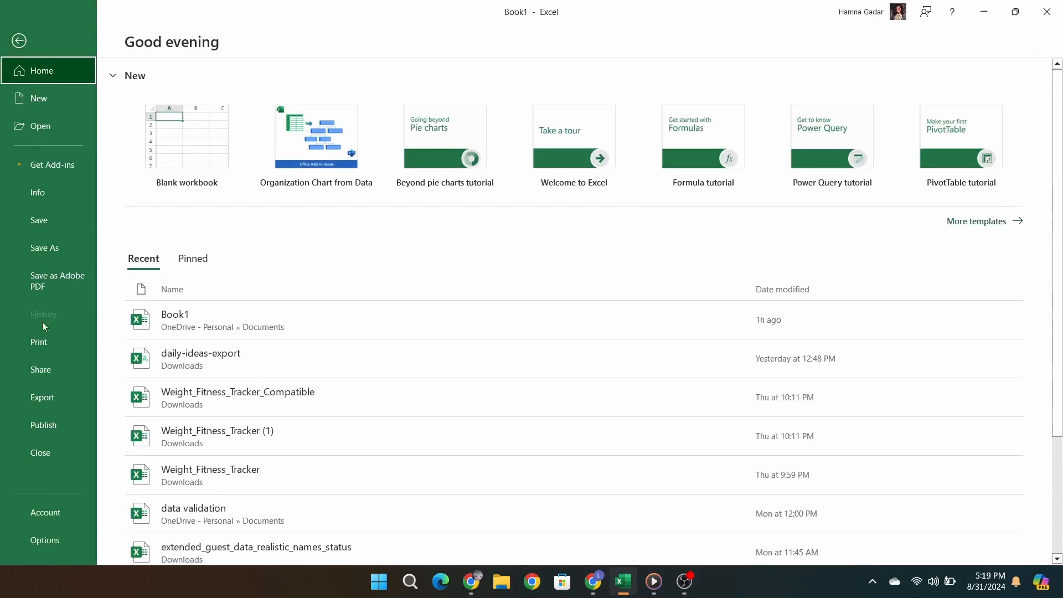
{"action": "left_click", "coordinate": [48, 540]}
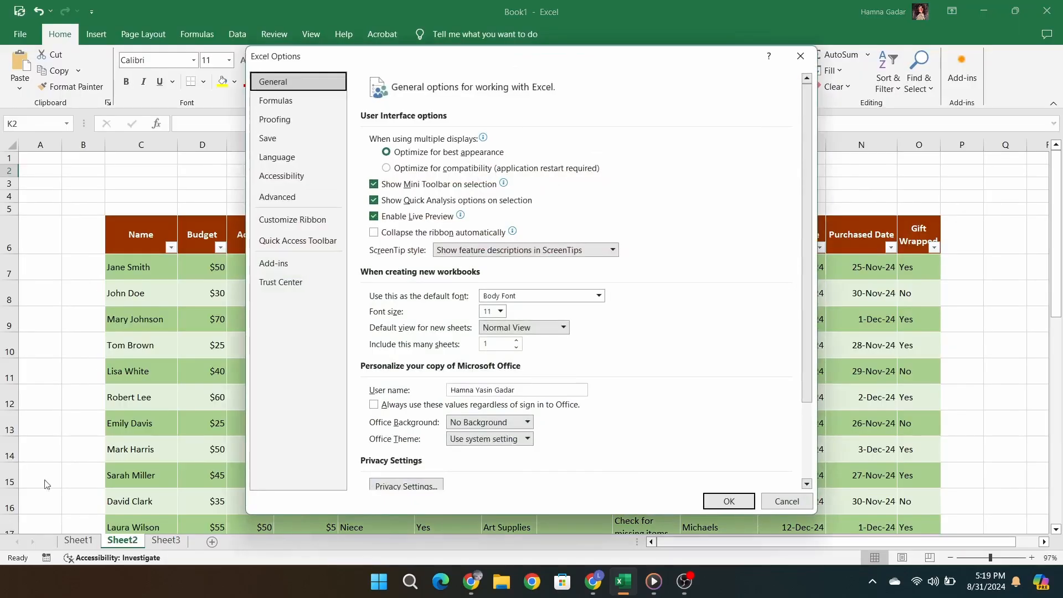
{"action": "left_click", "coordinate": [337, 221]}
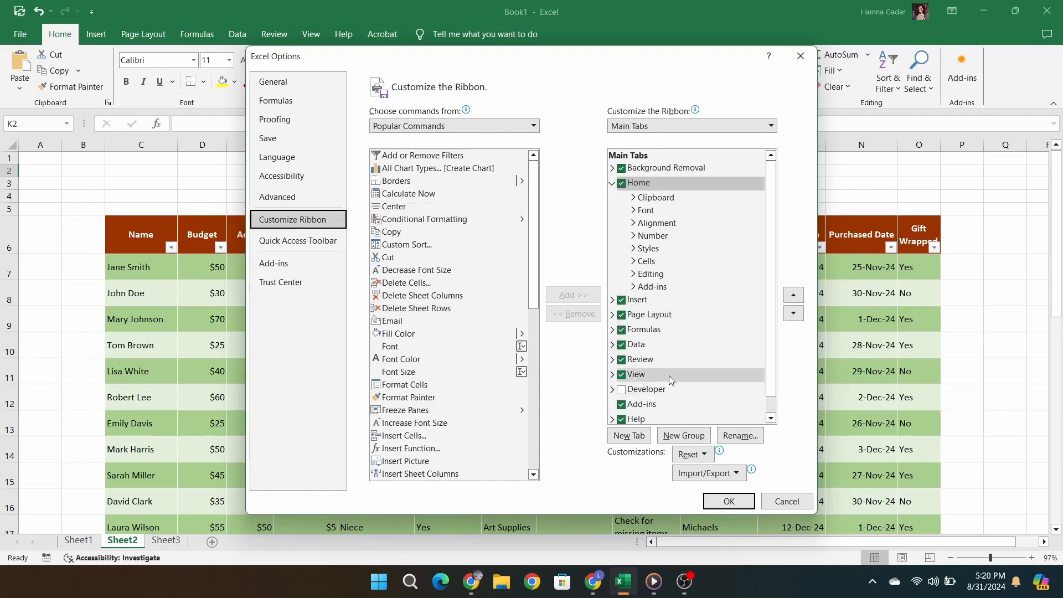
{"action": "left_click", "coordinate": [622, 390]}
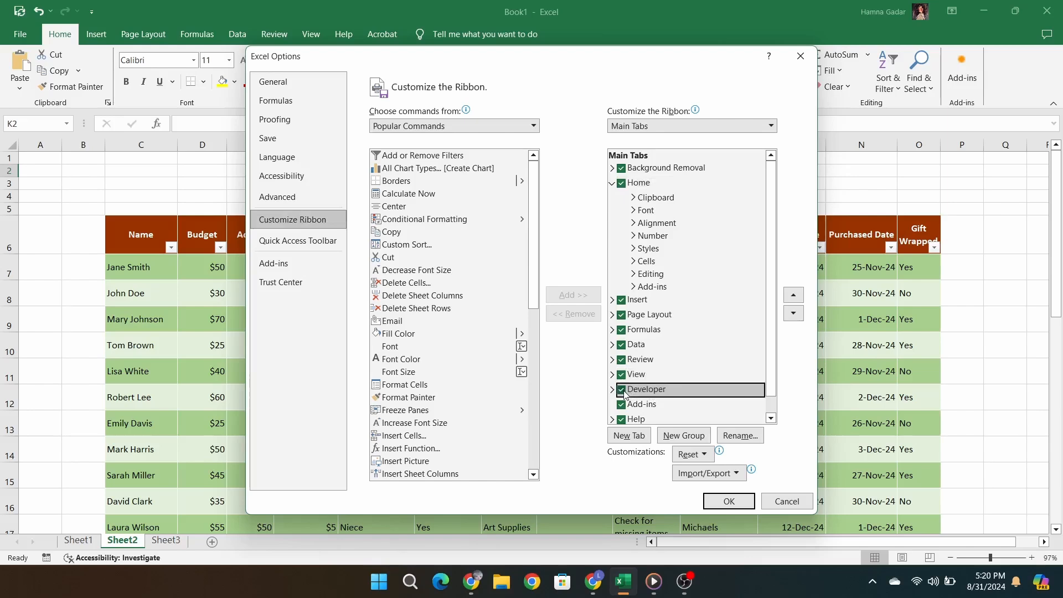
{"action": "left_click", "coordinate": [729, 504]}
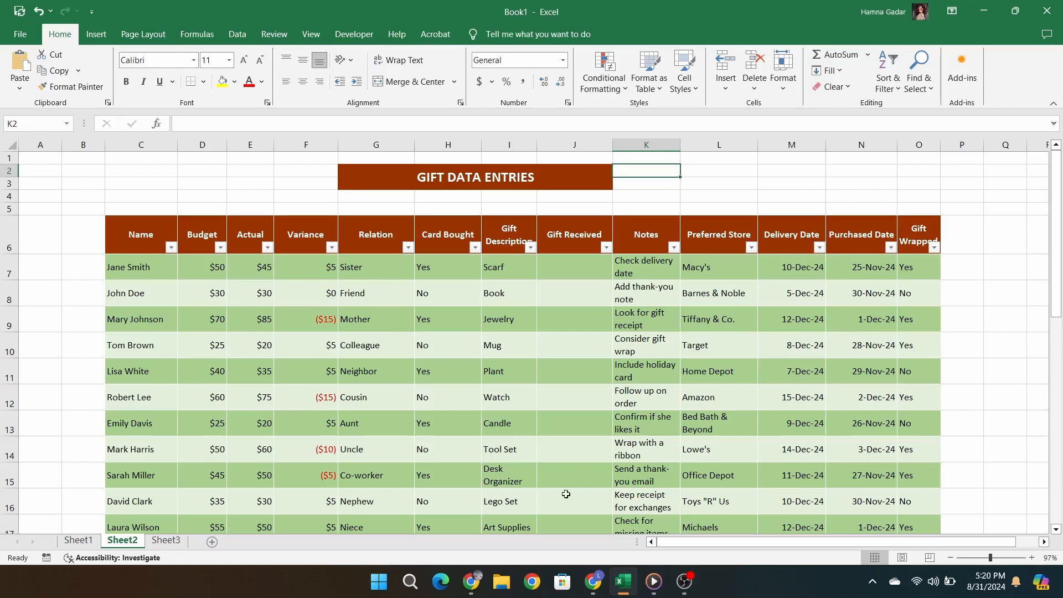
Step: Insert a check box form control inside cell J7, the first row of the Gift Received column
{"action": "left_click", "coordinate": [360, 40]}
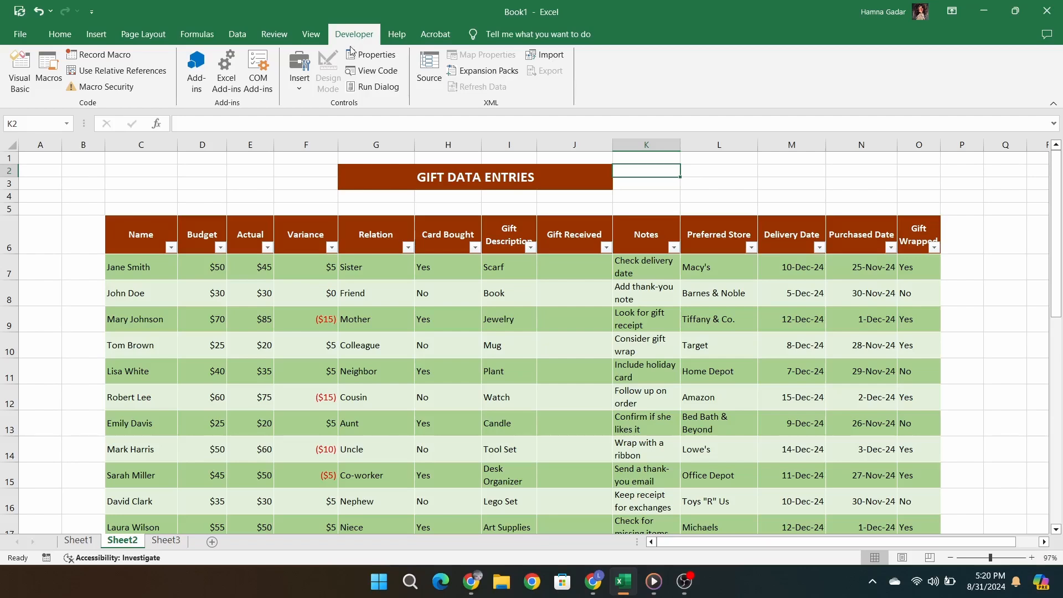
{"action": "left_click", "coordinate": [303, 71]}
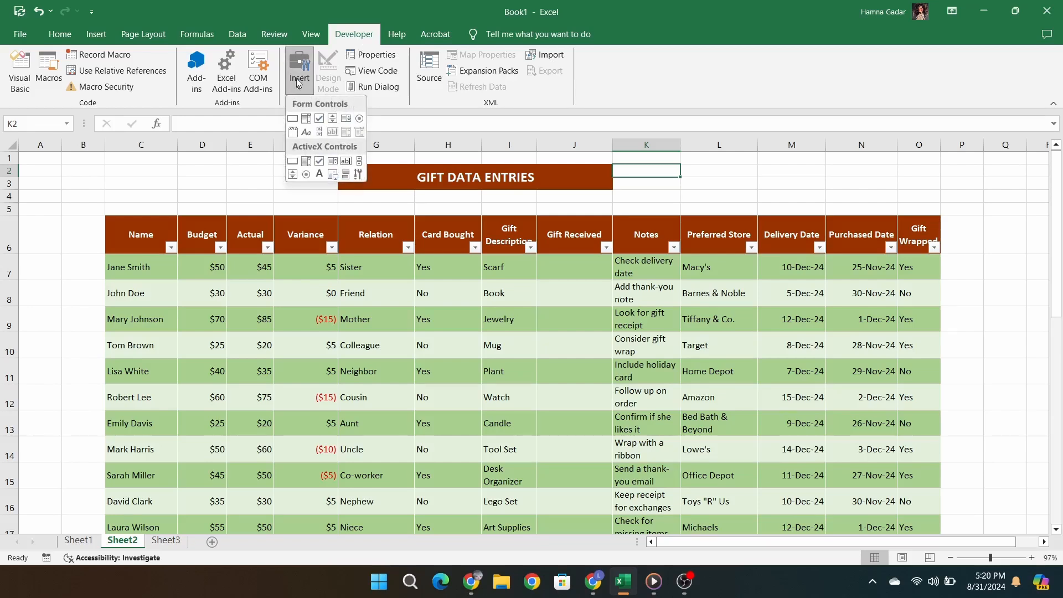
{"action": "left_click", "coordinate": [319, 118]}
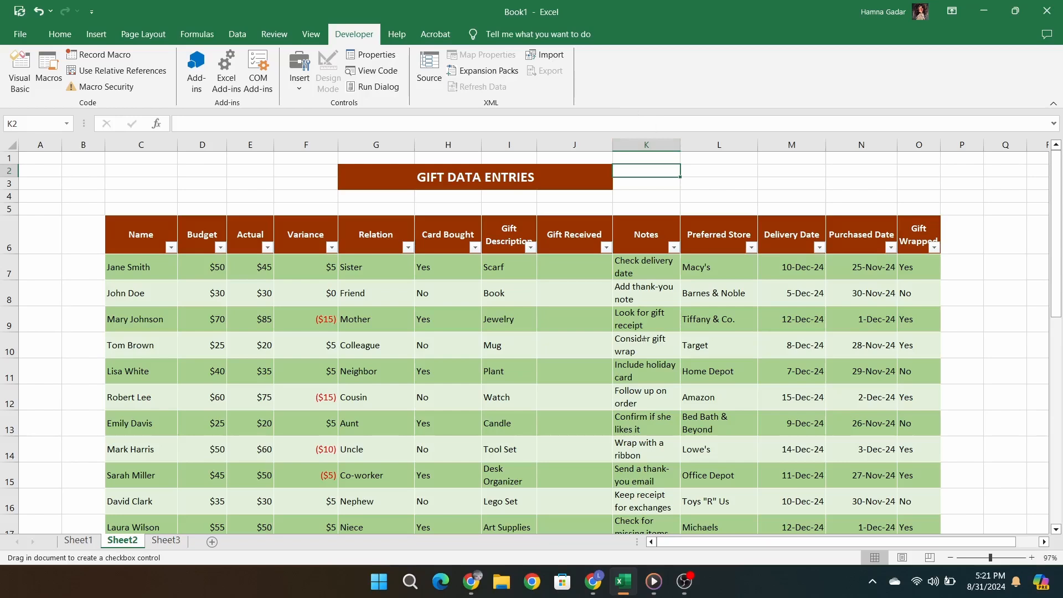
{"action": "left_click_drag", "start_coordinate": [541, 259], "coordinate": [607, 271]}
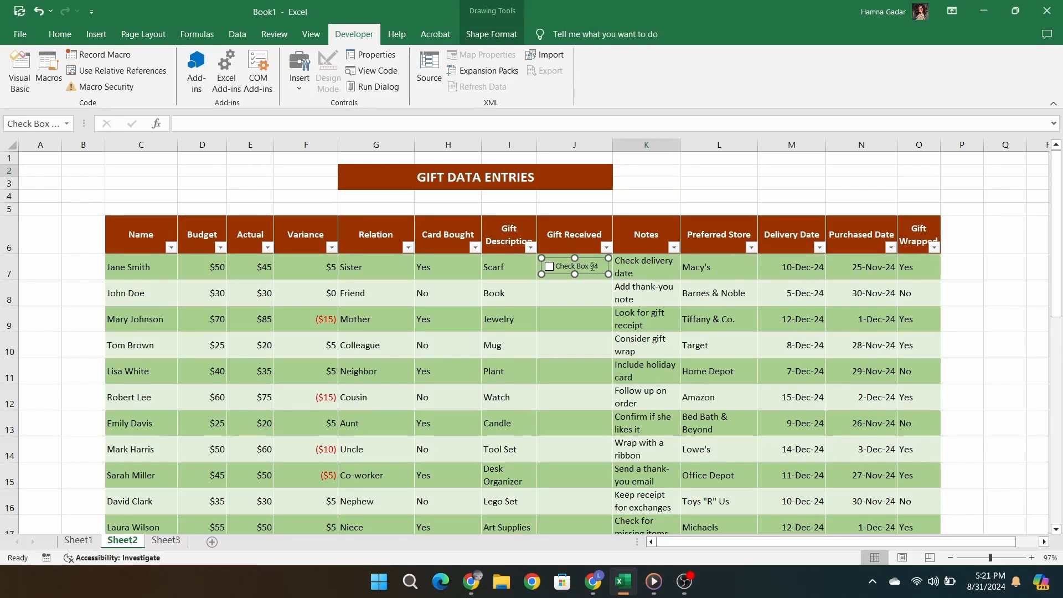
Step: Remove the label text from the check box in J7 so only the box remains
{"action": "left_click", "coordinate": [590, 266]}
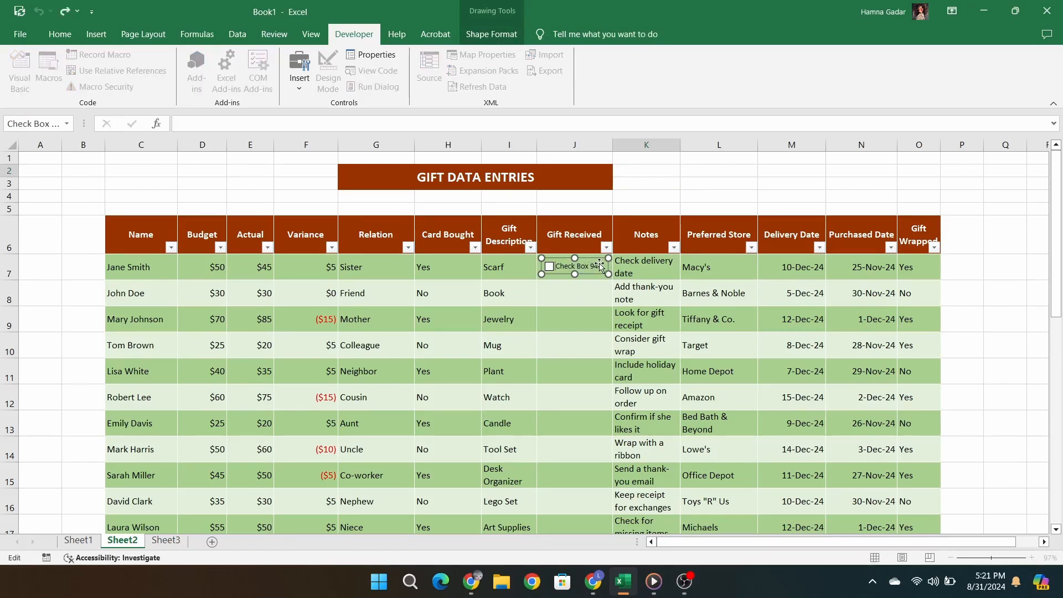
{"action": "key", "text": "BackSpace"}
{"action": "key", "text": "BackSpace"}
{"action": "key", "text": "BackSpace"}
{"action": "key", "text": "BackSpace"}
{"action": "key", "text": "BackSpace"}
{"action": "key", "text": "BackSpace"}
{"action": "key", "text": "BackSpace"}
{"action": "key", "text": "BackSpace"}
{"action": "key", "text": "BackSpace"}
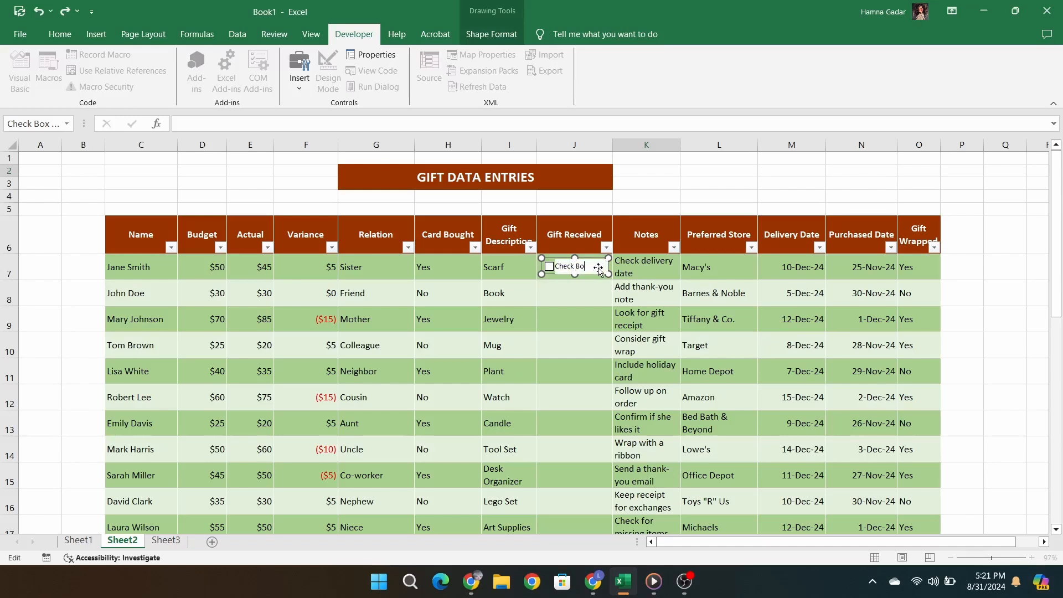
{"action": "key", "text": "BackSpace"}
{"action": "key", "text": "BackSpace"}
{"action": "key", "text": "BackSpace"}
{"action": "left_click", "coordinate": [590, 291]}
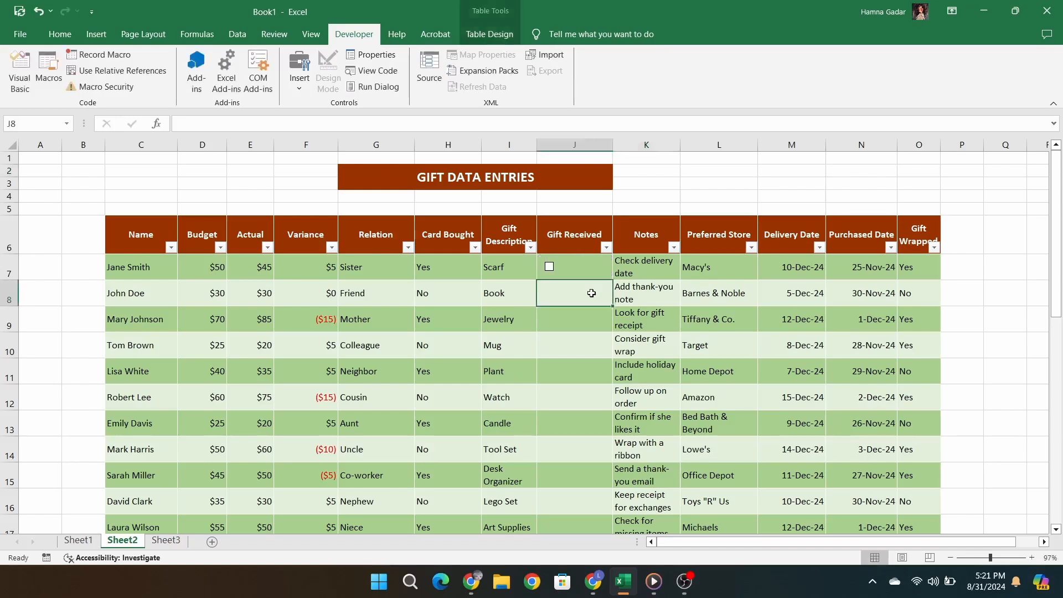
Step: Fill the check box from J7 down the Gift Received column to the table's last entry in row 29
{"action": "left_click", "coordinate": [608, 267]}
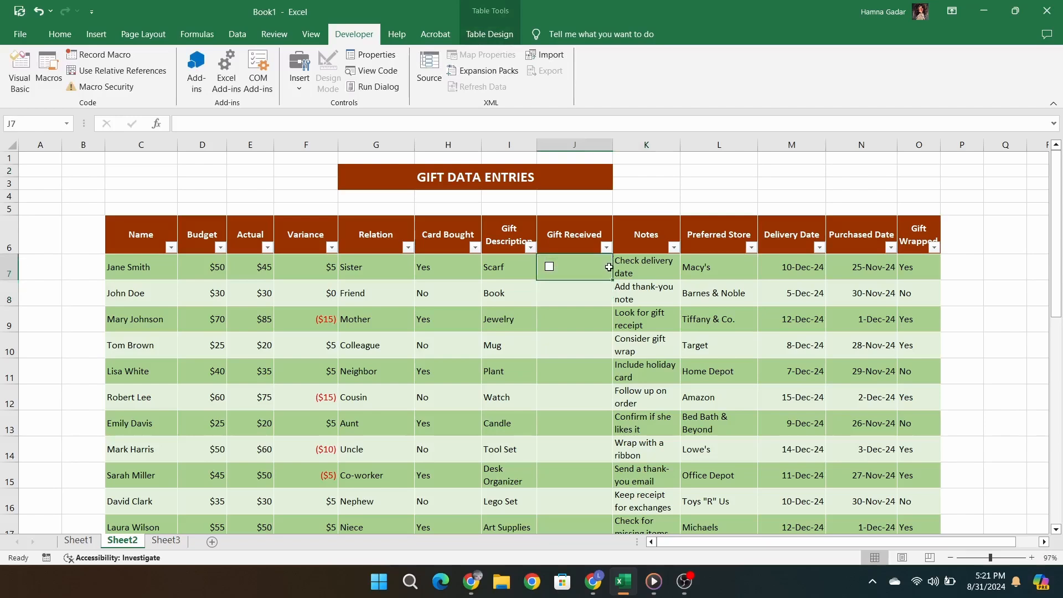
{"action": "left_click_drag", "start_coordinate": [613, 280], "coordinate": [609, 486]}
{"action": "scroll", "coordinate": [676, 392], "scroll_direction": "up", "scroll_amount": 5}
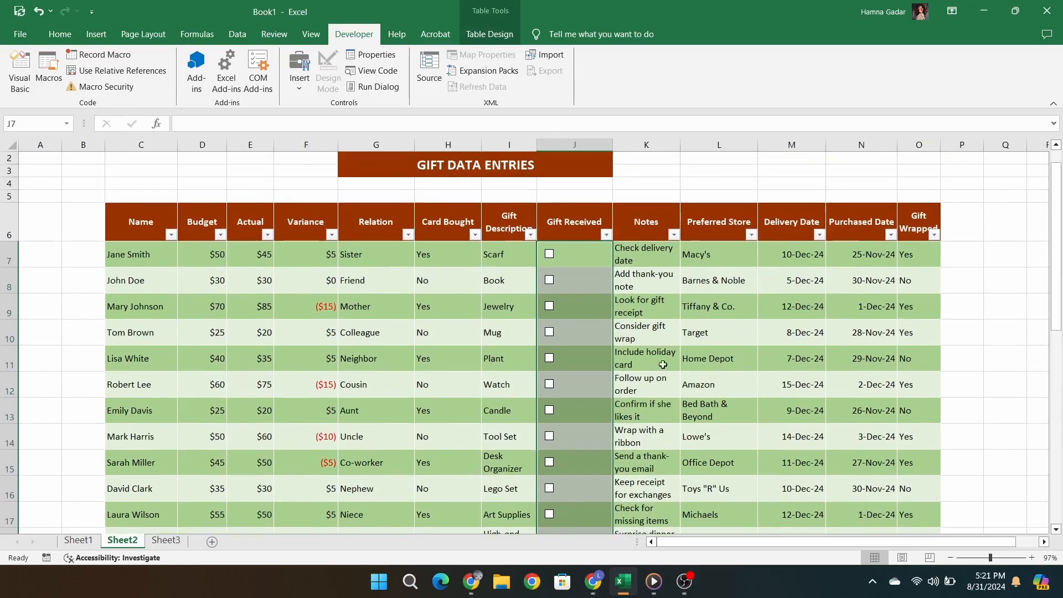
{"action": "left_click", "coordinate": [660, 350]}
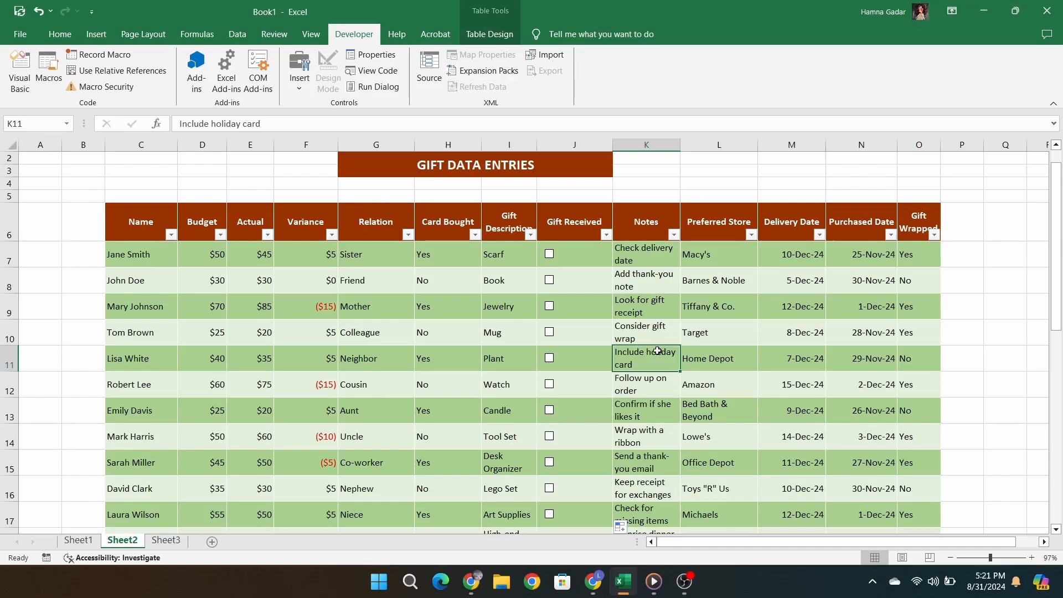
Step: Link the check box in row 7 to cell $J$7 through its format control settings
{"action": "right_click", "coordinate": [563, 256]}
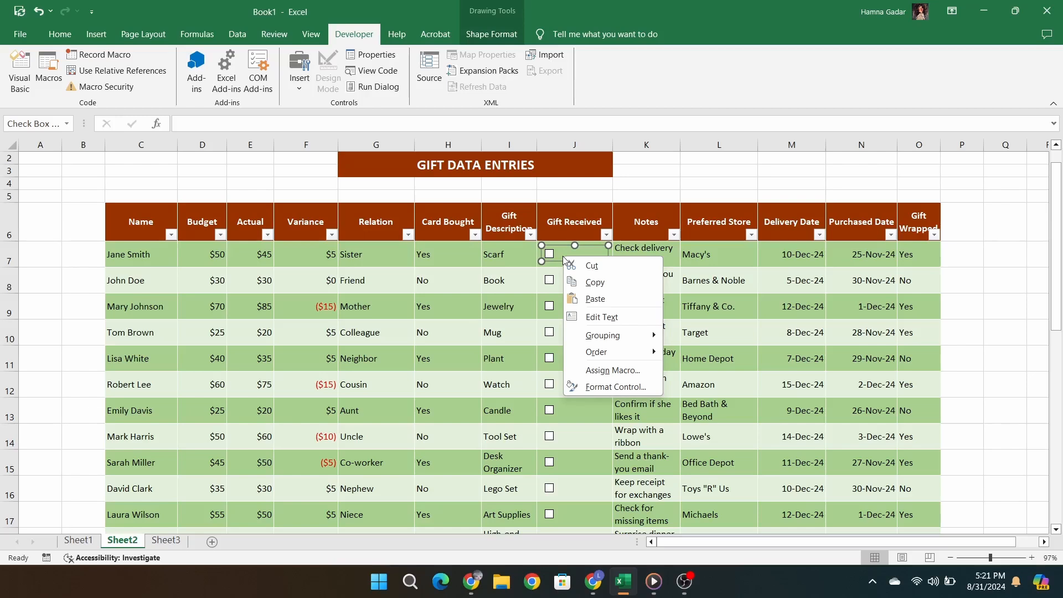
{"action": "left_click", "coordinate": [585, 390]}
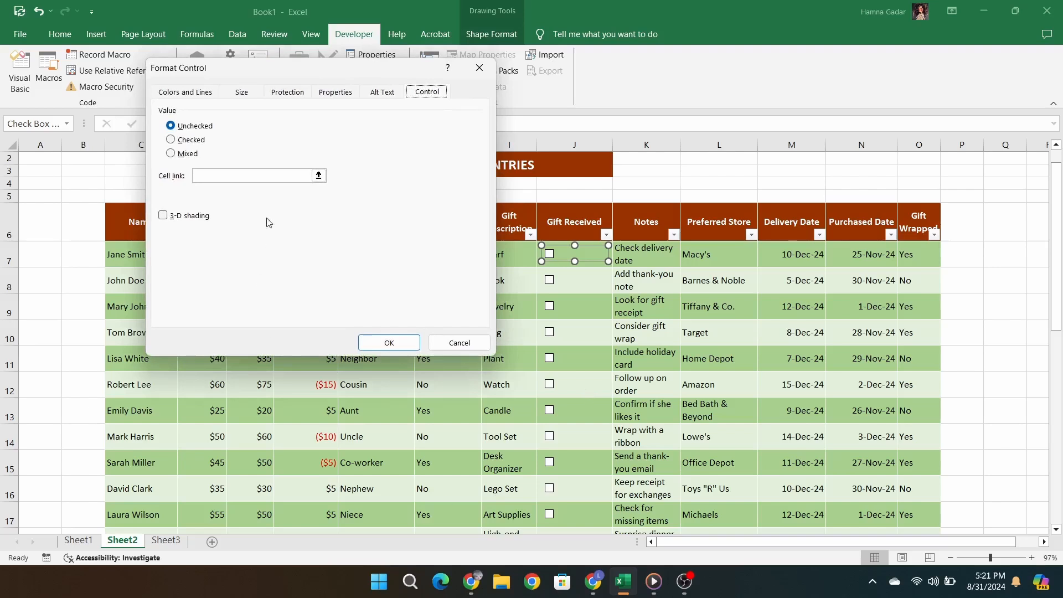
{"action": "left_click", "coordinate": [266, 175]}
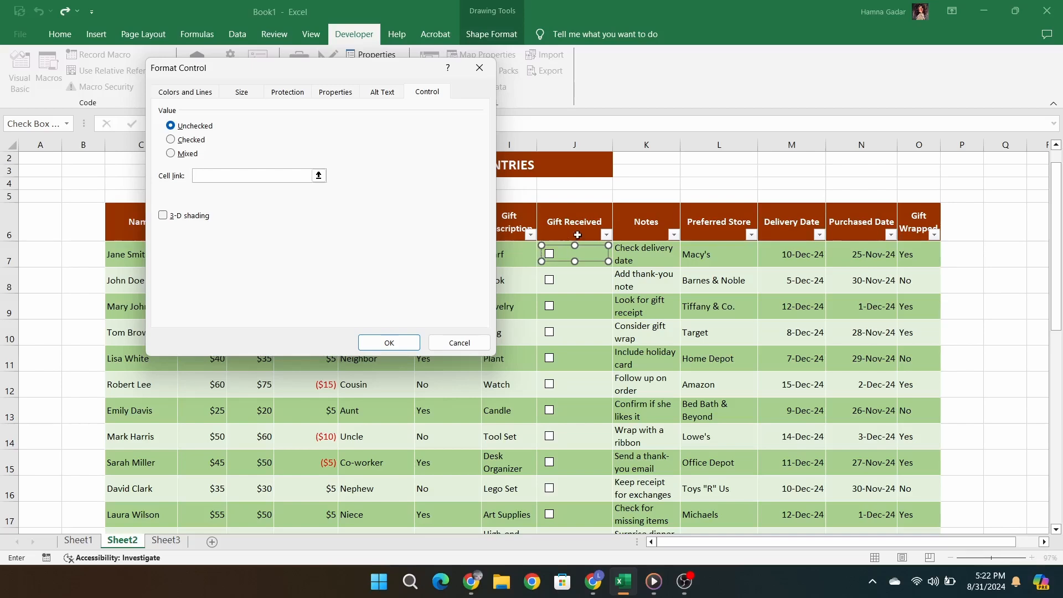
{"action": "left_click", "coordinate": [604, 257]}
{"action": "left_click", "coordinate": [387, 341]}
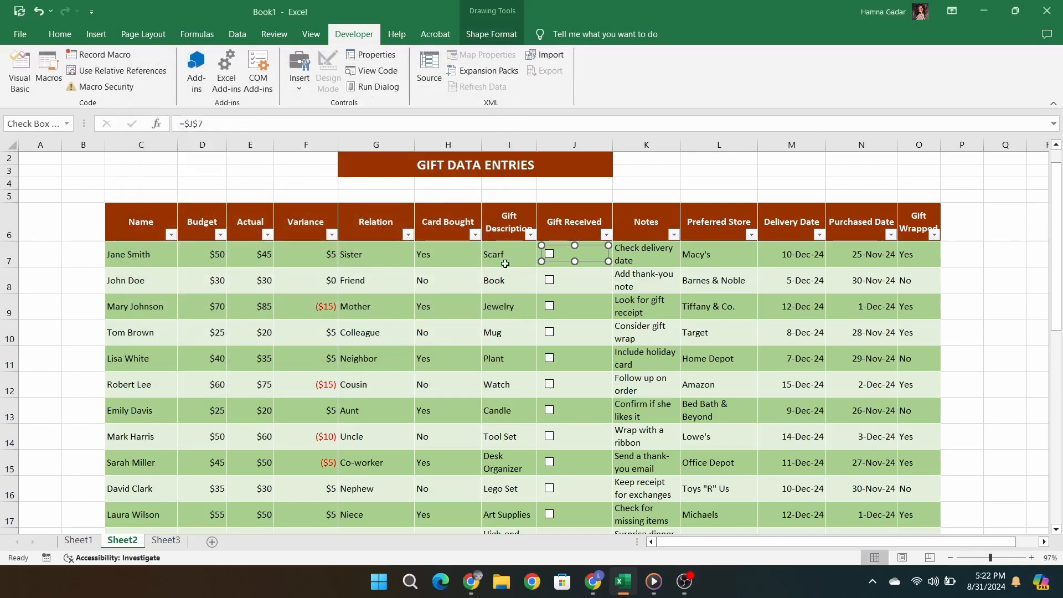
Step: Link the check box in row 8 to cell $J$8, leaving the box unticked
{"action": "left_click", "coordinate": [598, 286]}
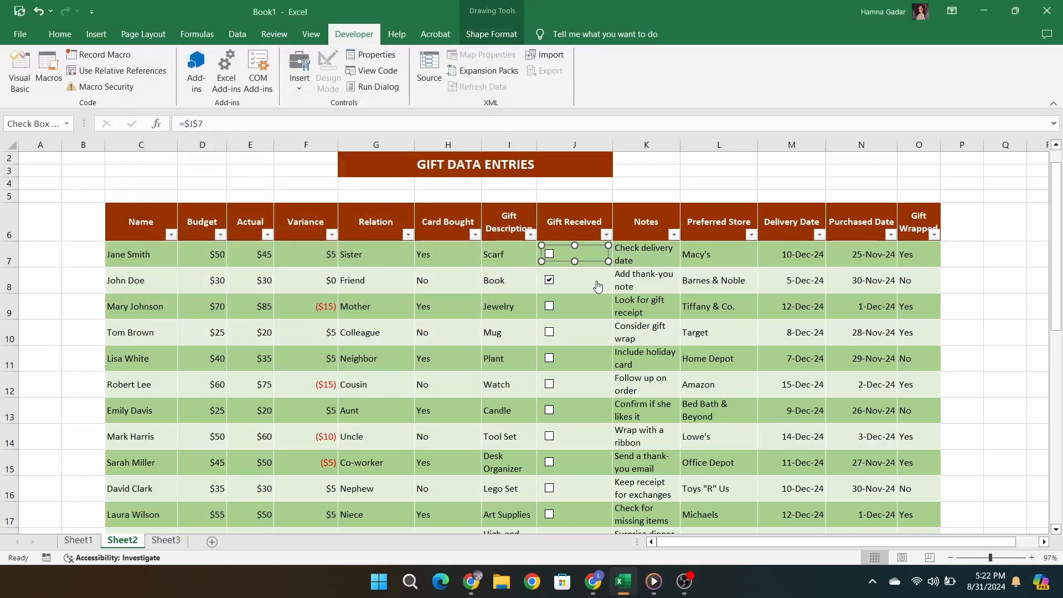
{"action": "left_click", "coordinate": [551, 281]}
{"action": "right_click", "coordinate": [560, 284]}
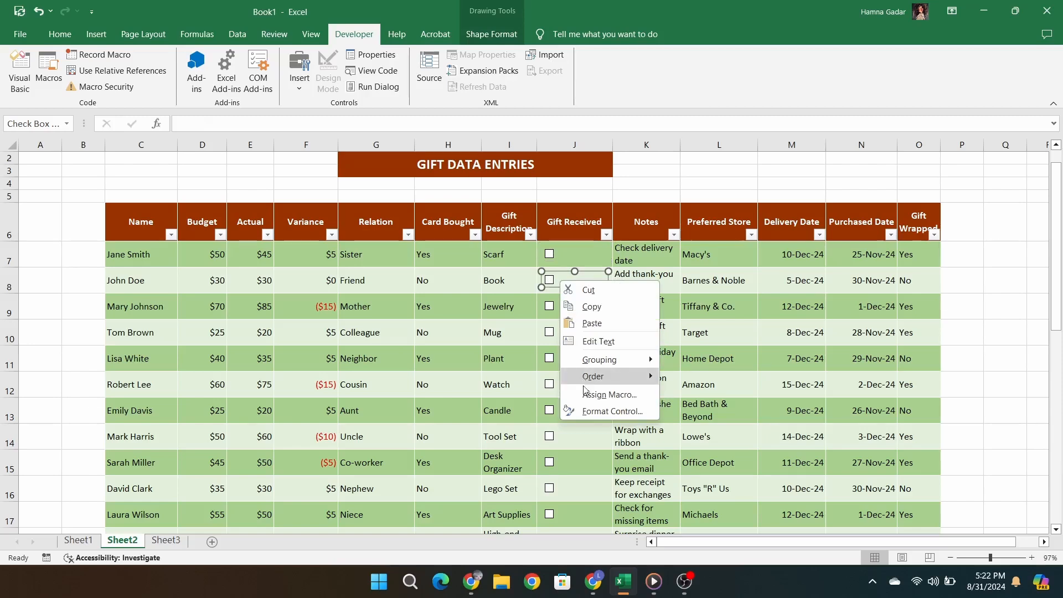
{"action": "left_click", "coordinate": [589, 412]}
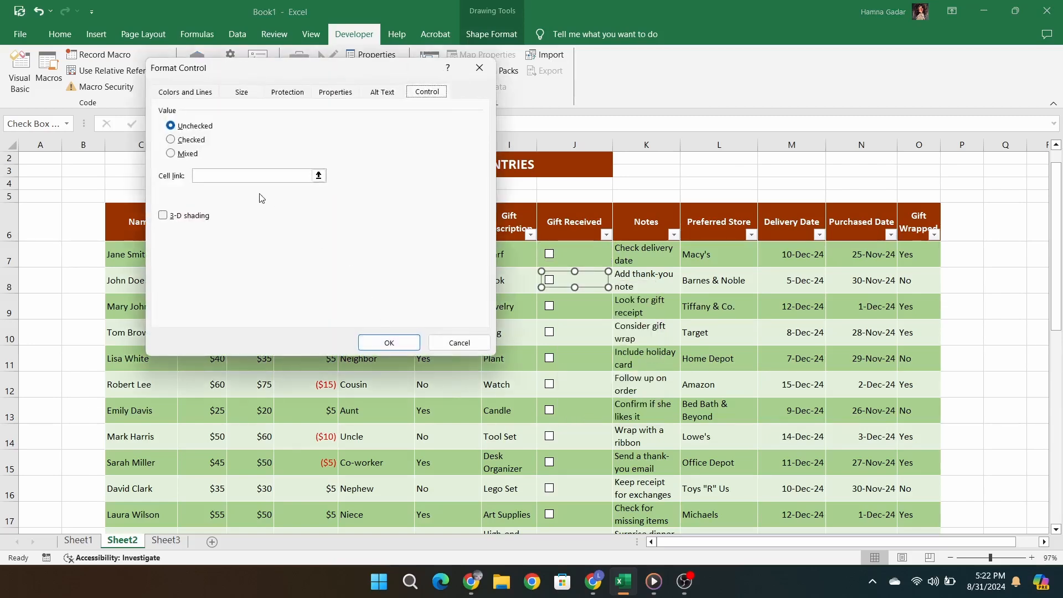
{"action": "left_click", "coordinate": [299, 175]}
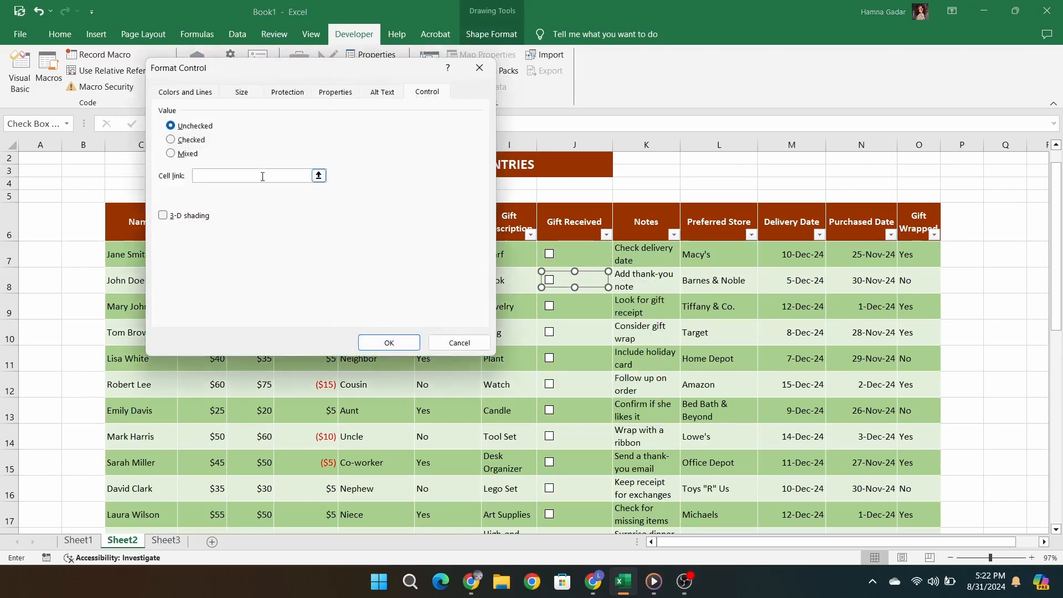
{"action": "left_click", "coordinate": [595, 290]}
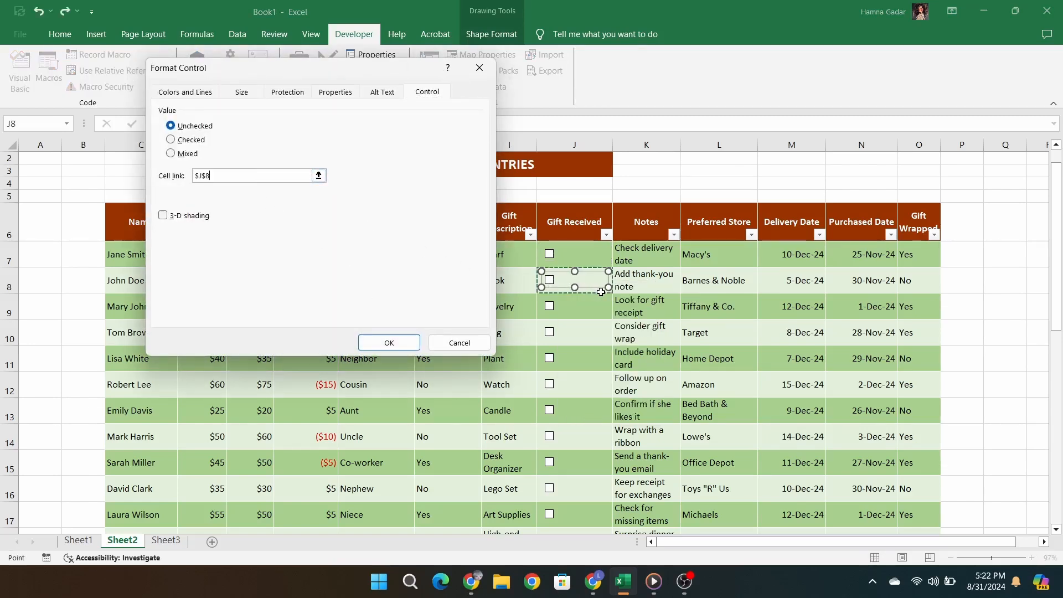
{"action": "left_click", "coordinate": [390, 343]}
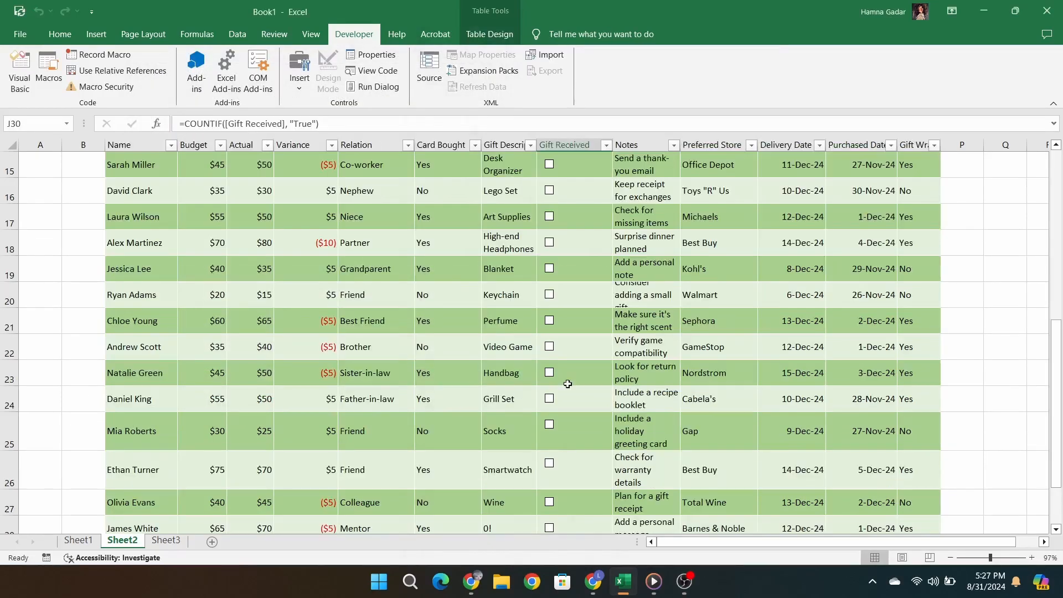
Step: Test the cell link of the row 9 check box by ticking and unticking it
{"action": "scroll", "coordinate": [563, 376], "scroll_direction": "up", "scroll_amount": 5}
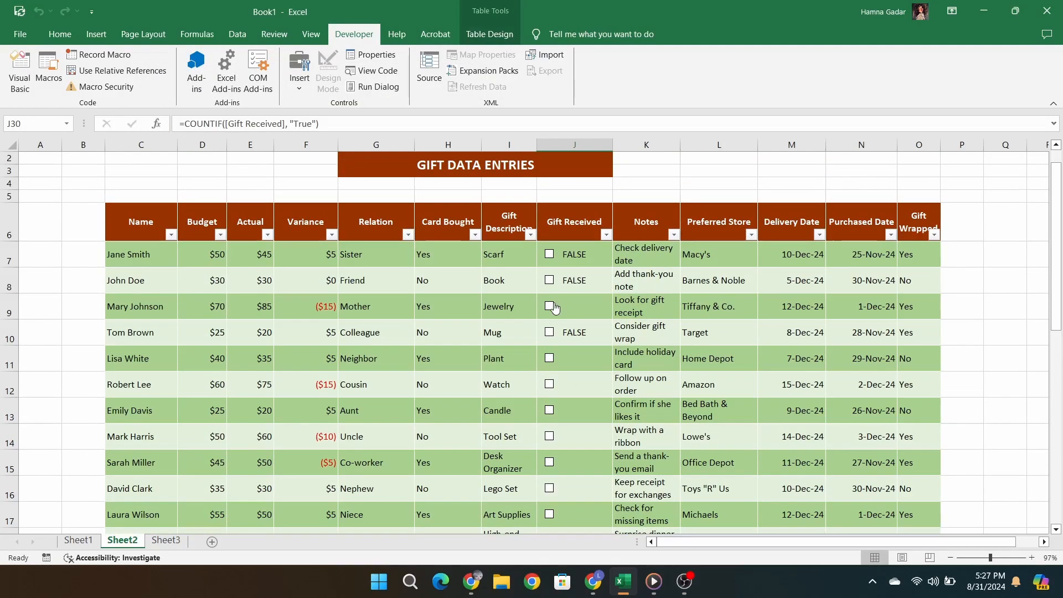
{"action": "left_click", "coordinate": [549, 307]}
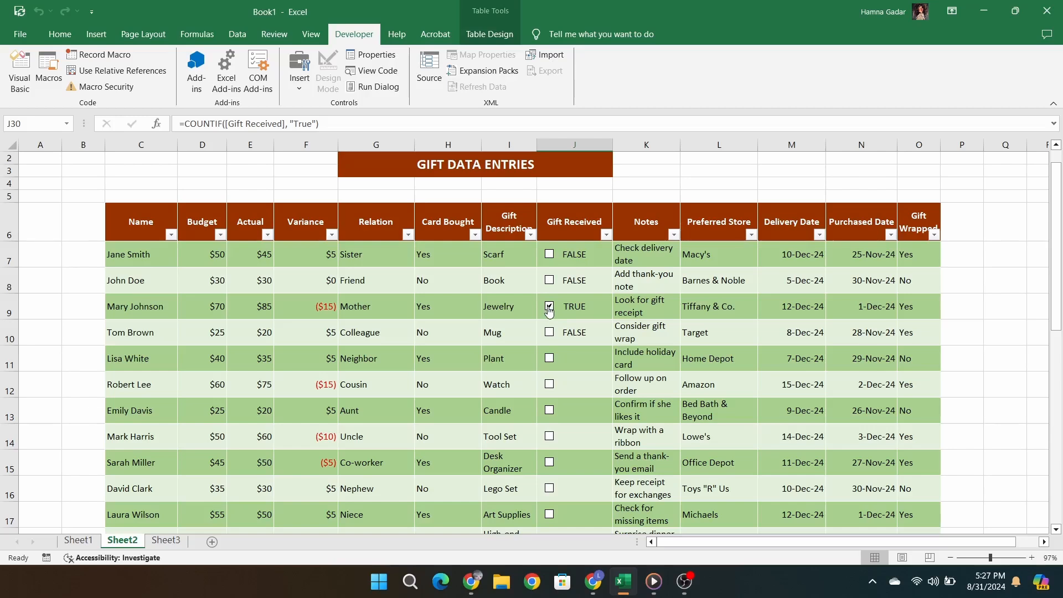
{"action": "left_click", "coordinate": [549, 307]}
Step: Clear the existing formula from cell J30 below the Gift Received column
{"action": "scroll", "coordinate": [549, 310], "scroll_direction": "down", "scroll_amount": 4}
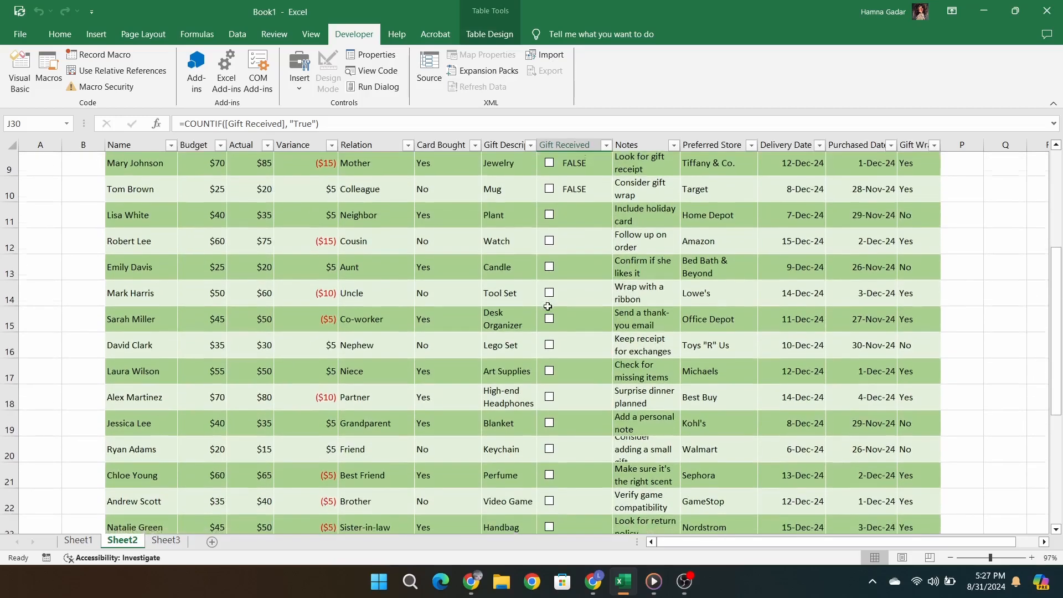
{"action": "scroll", "coordinate": [548, 305], "scroll_direction": "down", "scroll_amount": 2}
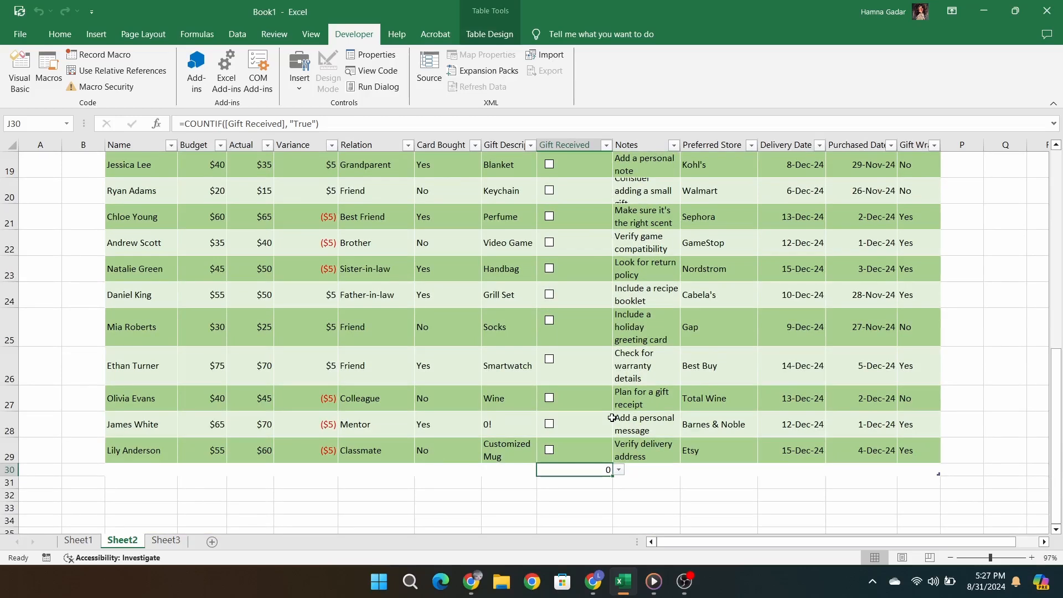
{"action": "key", "text": "Delete"}
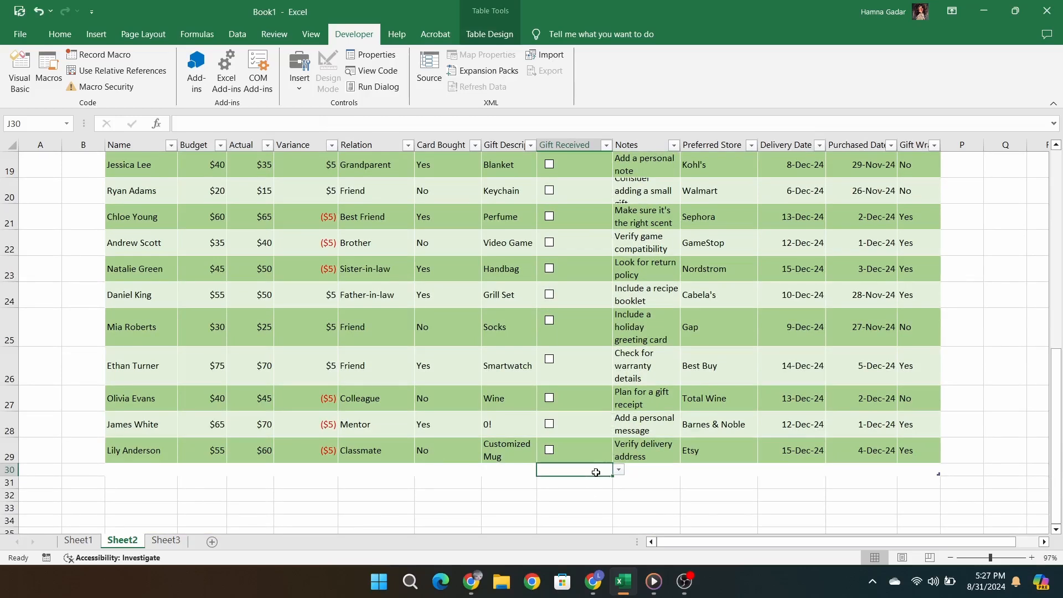
Step: Enter a COUNTIF formula in J30 that counts the "True" values across the table's Gift Received column
{"action": "type", "text": "=count"}
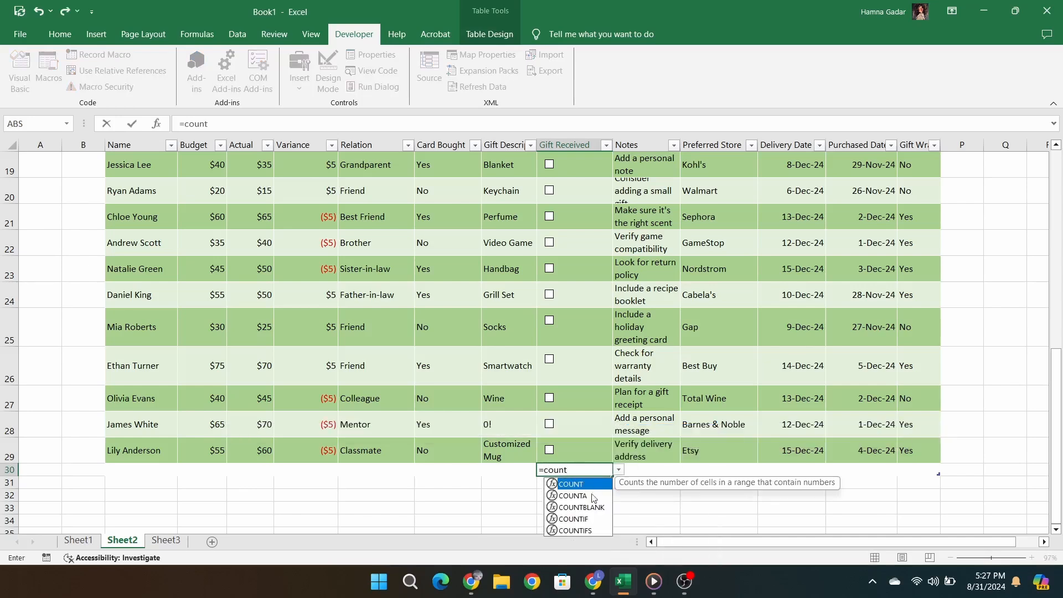
{"action": "double_click", "coordinate": [581, 519]}
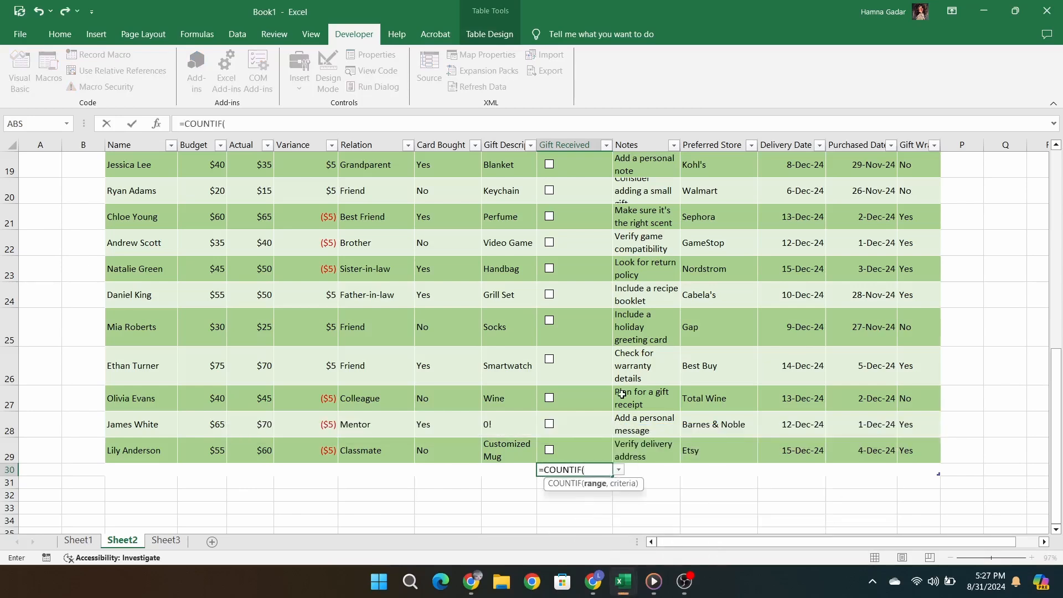
{"action": "scroll", "coordinate": [621, 394], "scroll_direction": "up", "scroll_amount": 6}
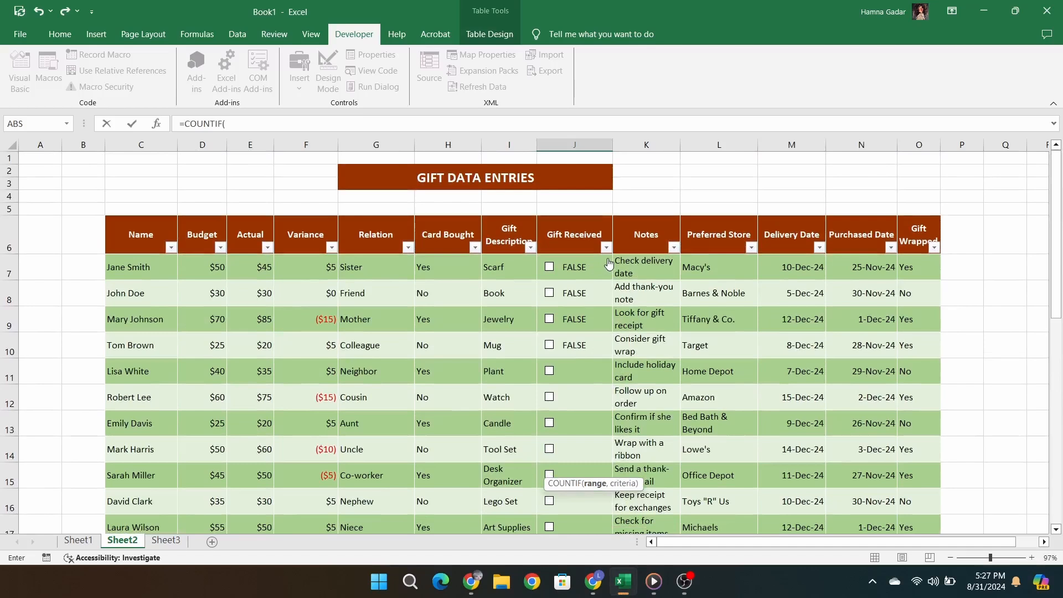
{"action": "left_click_drag", "start_coordinate": [603, 267], "coordinate": [575, 486]}
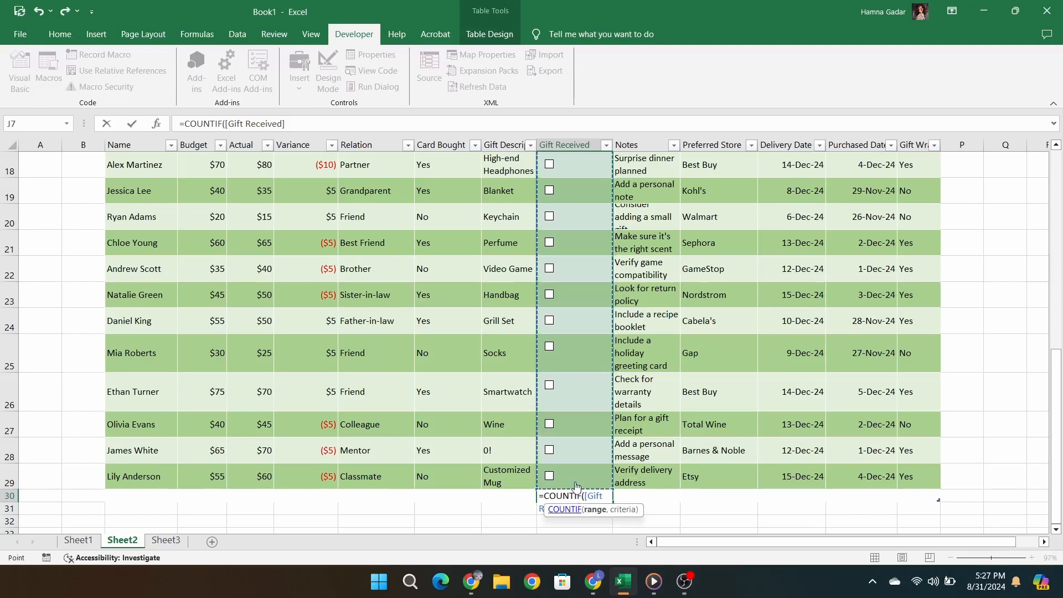
{"action": "type", "text": ","}
{"action": "type", "text": "\"Tru"}
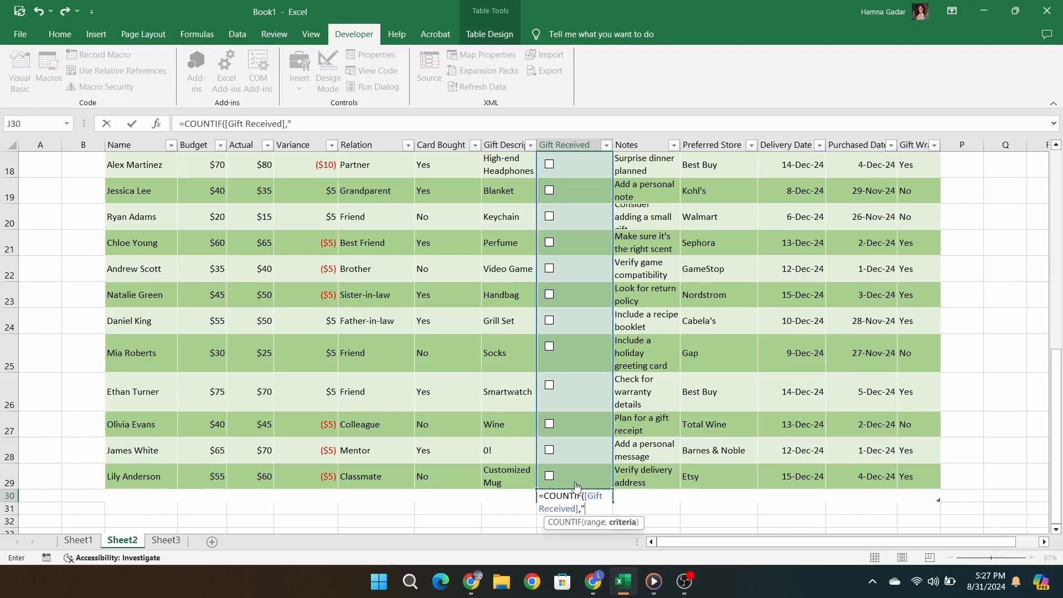
{"action": "type", "text": "e"}
{"action": "type", "text": ")"}
{"action": "key", "text": "Return"}
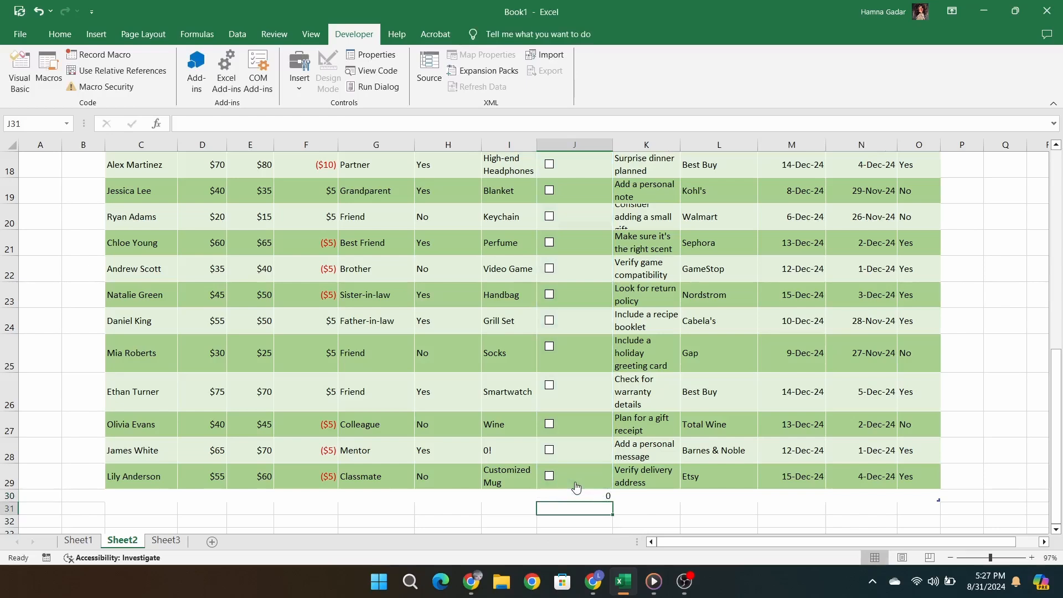
Step: Tick the Gift Received check boxes in rows 13 and 14
{"action": "scroll", "coordinate": [576, 487], "scroll_direction": "down", "scroll_amount": 1}
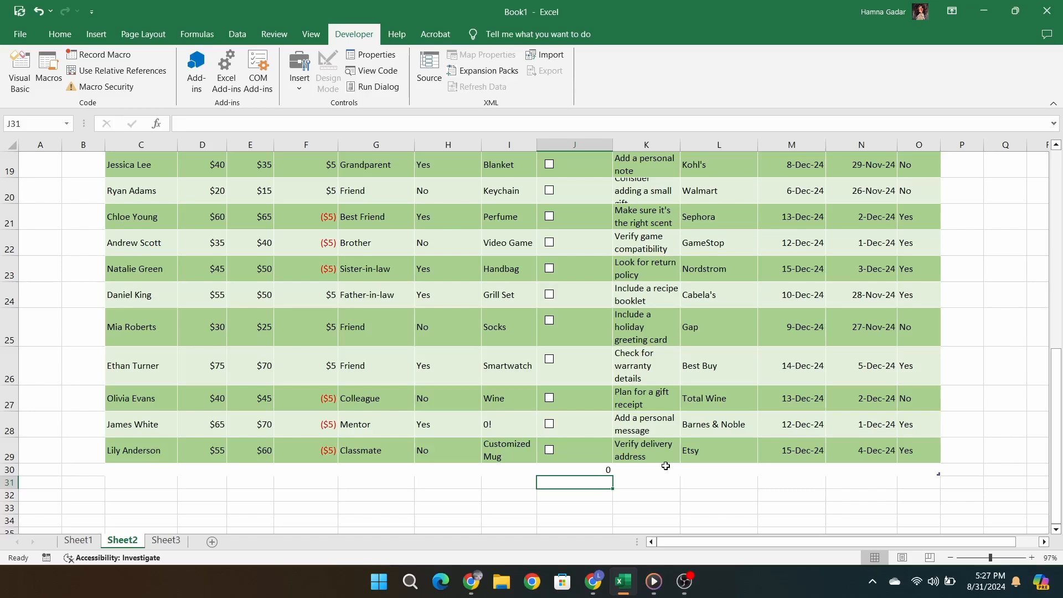
{"action": "scroll", "coordinate": [665, 466], "scroll_direction": "up", "scroll_amount": 3}
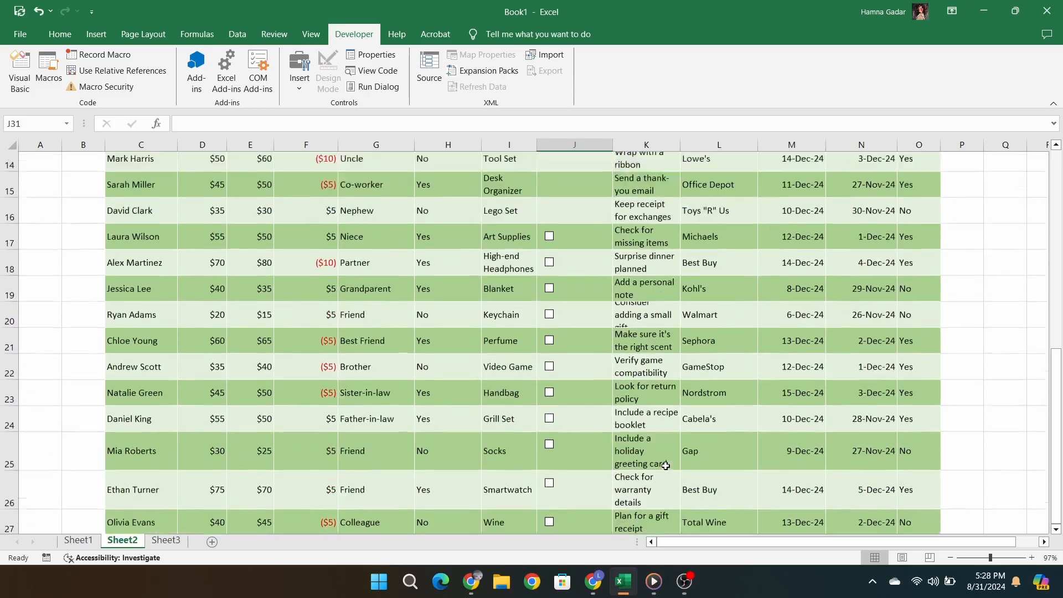
{"action": "scroll", "coordinate": [608, 374], "scroll_direction": "up", "scroll_amount": 2}
{"action": "scroll", "coordinate": [609, 374], "scroll_direction": "up", "scroll_amount": 2}
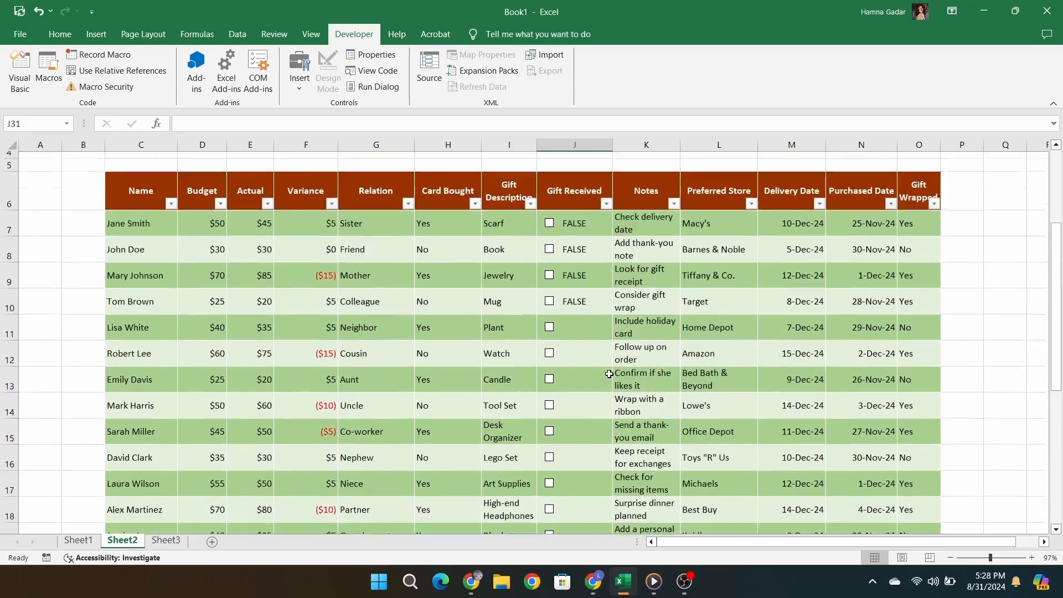
{"action": "left_click", "coordinate": [549, 423]}
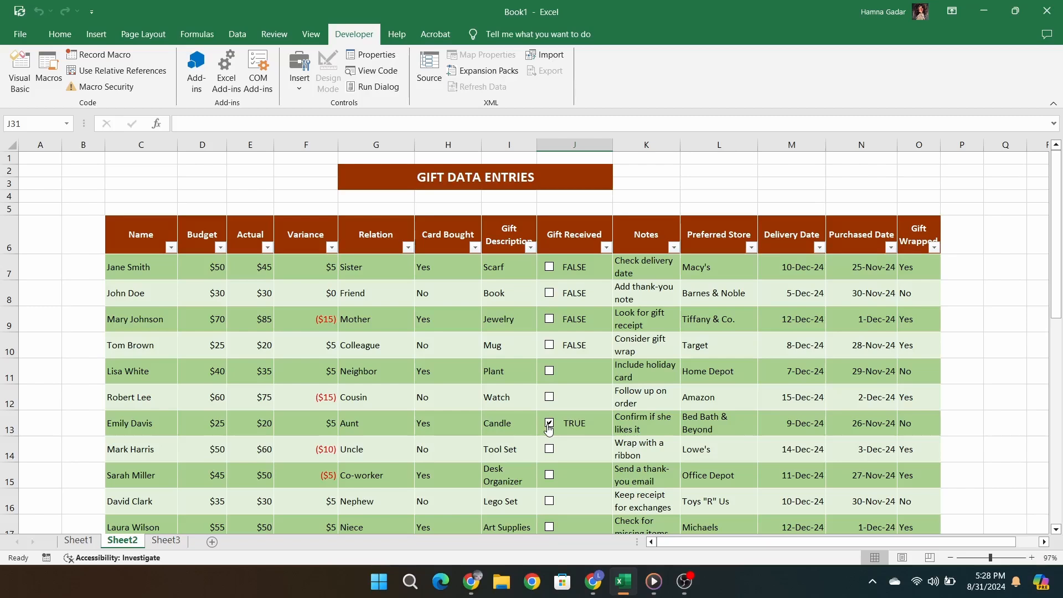
{"action": "scroll", "coordinate": [548, 427], "scroll_direction": "down", "scroll_amount": 1}
{"action": "left_click", "coordinate": [549, 425]}
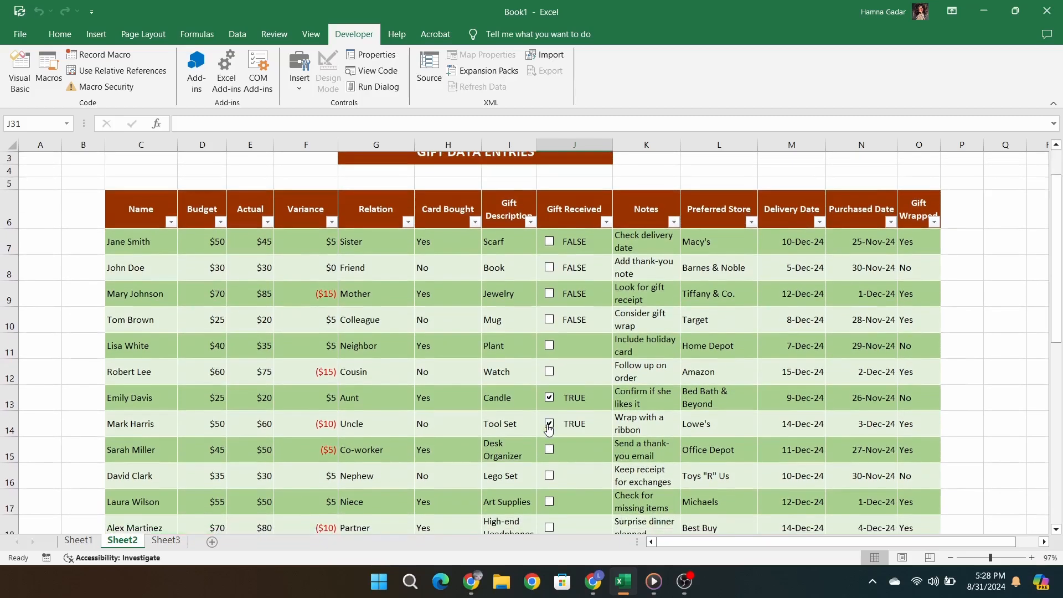
Step: Check the count in J30 and tick the Gift Received check boxes in rows 29 and 28
{"action": "scroll", "coordinate": [547, 425], "scroll_direction": "down", "scroll_amount": 7}
{"action": "scroll", "coordinate": [547, 424], "scroll_direction": "up", "scroll_amount": 1}
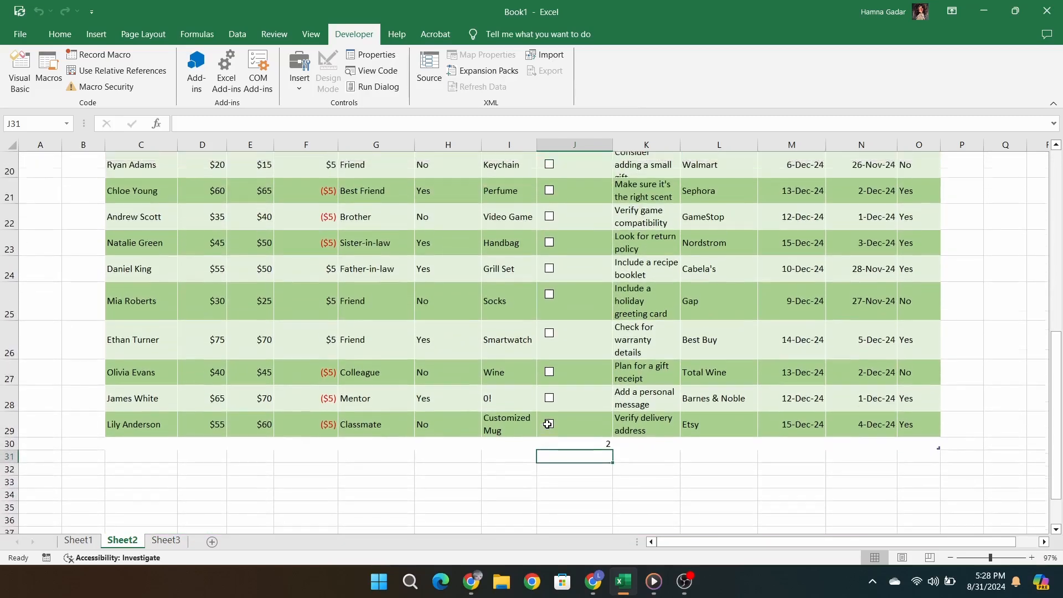
{"action": "left_click", "coordinate": [549, 424]}
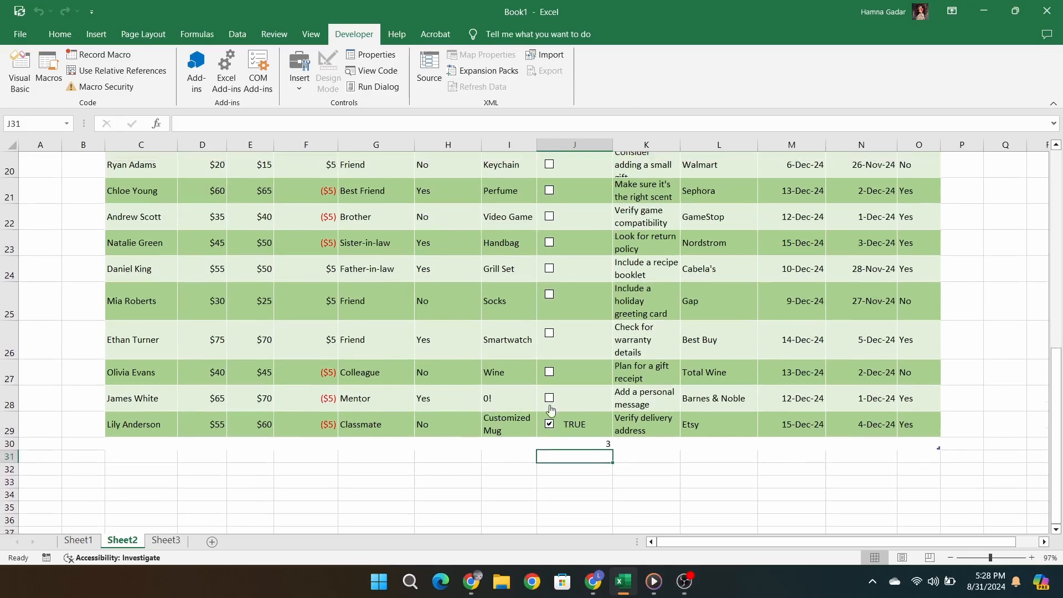
{"action": "left_click", "coordinate": [549, 399]}
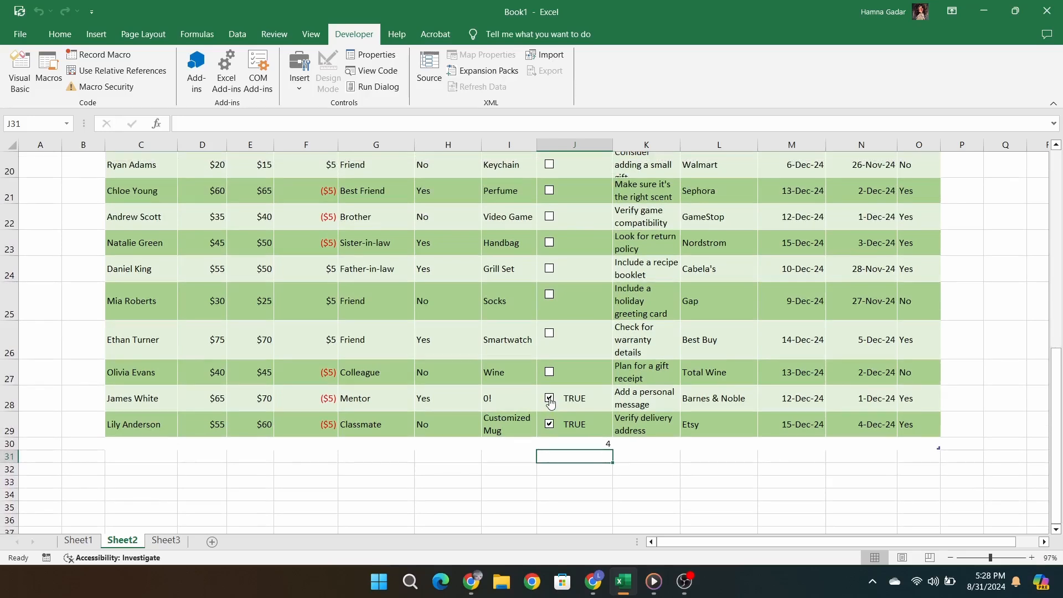